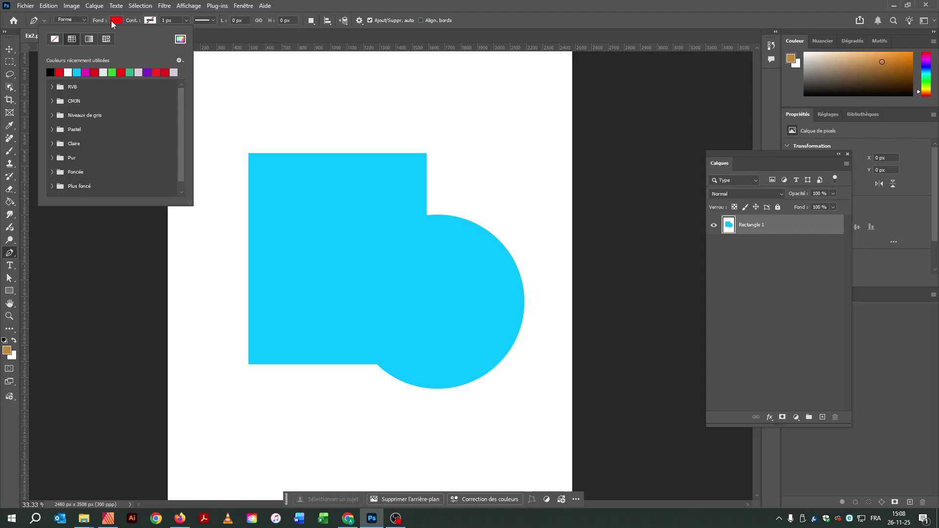
Set the Pen tool's fill to none while keeping it in shape (Forme) mode
left_click(81, 19)
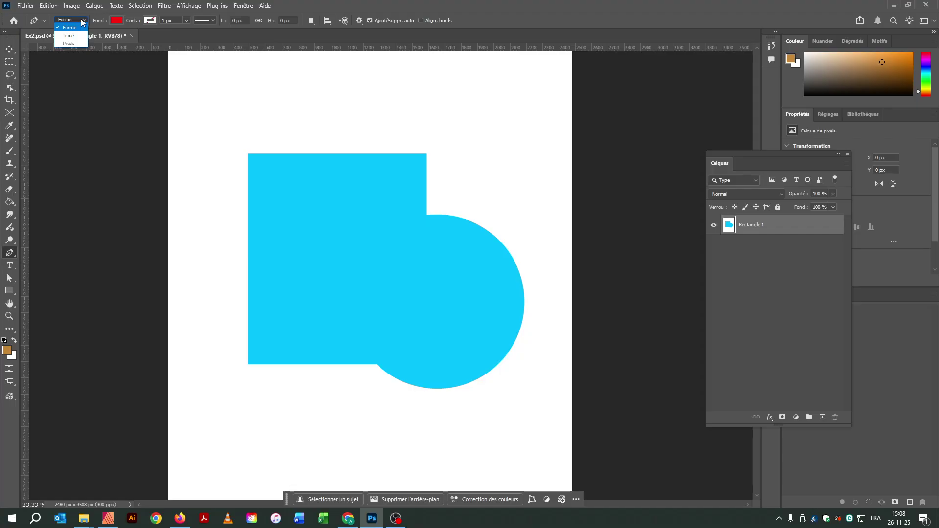
left_click(82, 20)
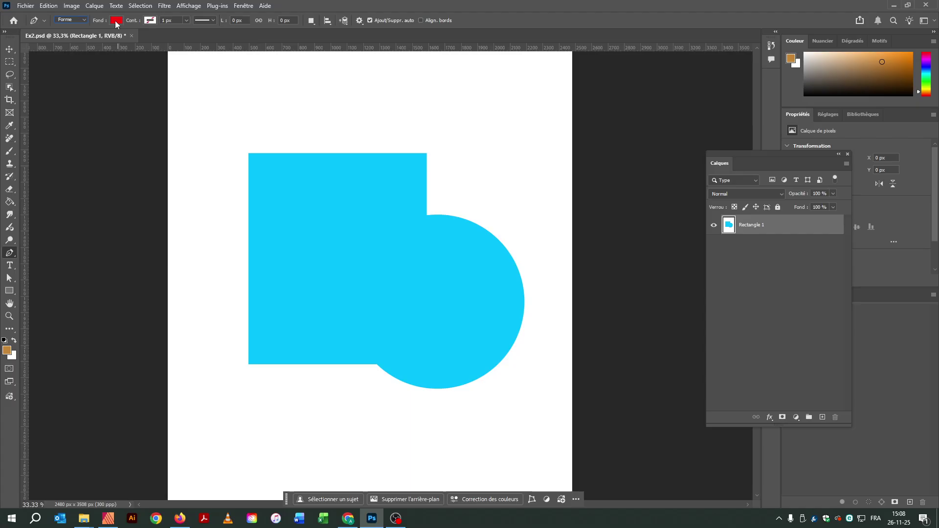
left_click(116, 21)
left_click(55, 39)
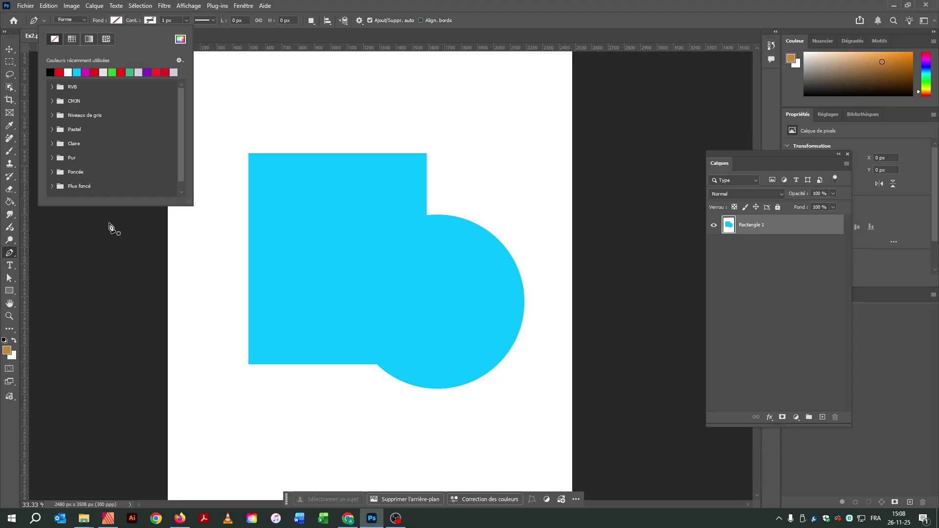
right_click(122, 219)
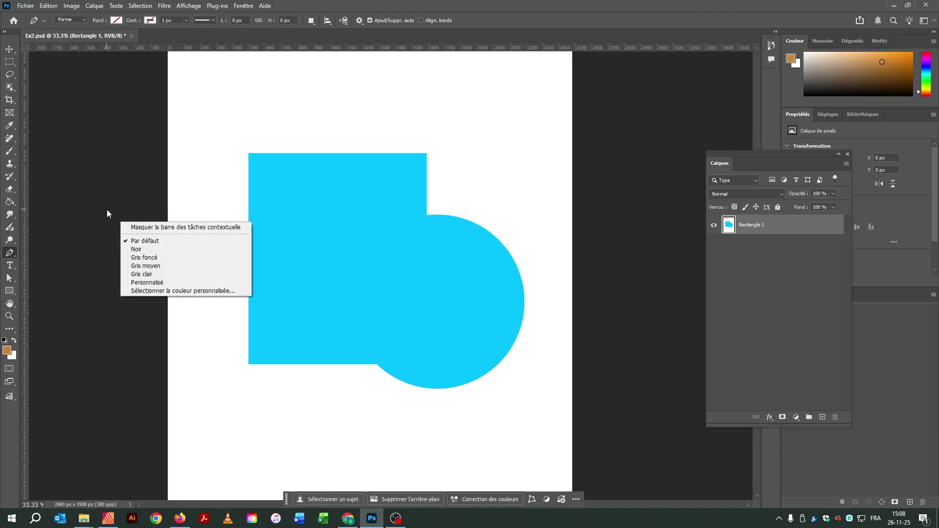
left_click(107, 210)
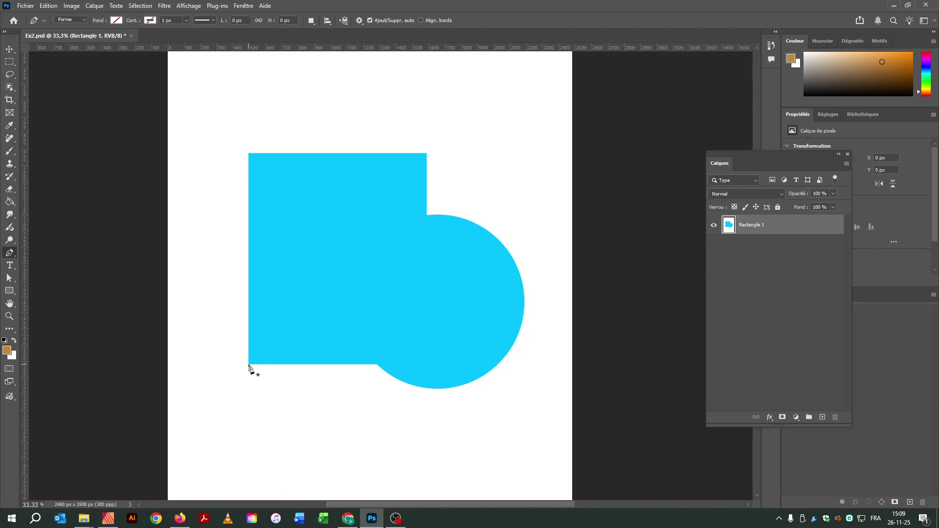
Trace the rectangle's straight edges from its lower-left corner up, across the top and down to the upper junction with the circle
left_click(248, 365)
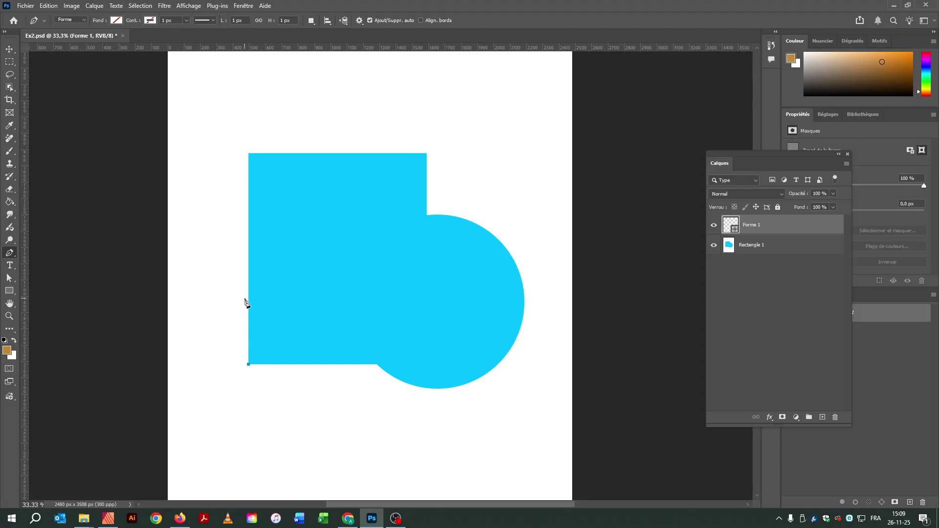
left_click(249, 154)
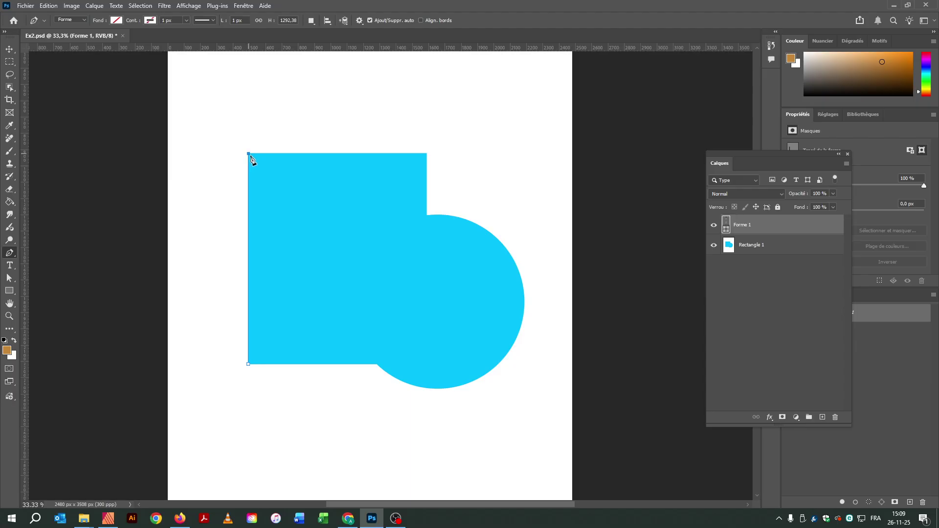
left_click(426, 154)
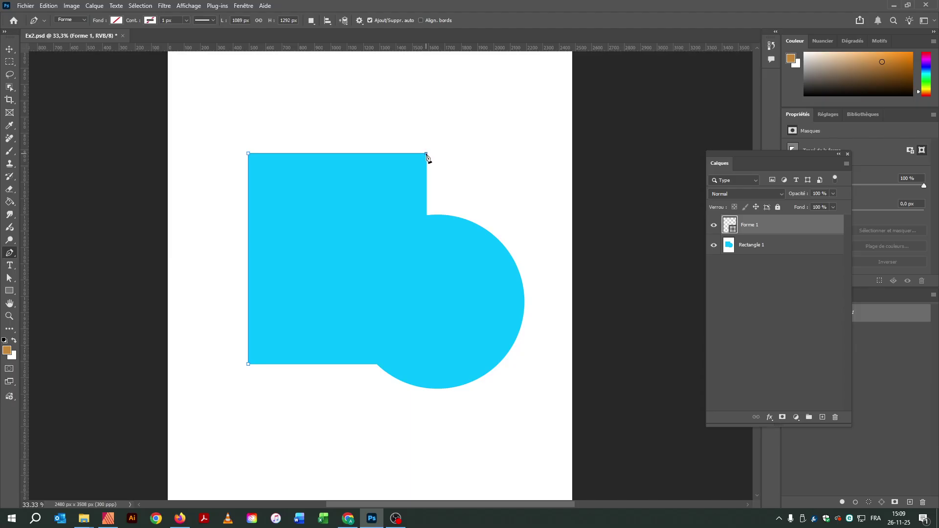
left_click(427, 215)
Trace the circle's outer arc with curved anchor points from the upper junction around the right side to the bottom
left_click_drag(427, 217, 427, 228)
mouse_move(427, 230)
left_mouse_down()
mouse_move(459, 212)
mouse_move(426, 239)
left_mouse_up()
left_click_drag(427, 239, 426, 240)
left_click(454, 215)
left_click(505, 247)
left_click_drag(506, 247, 527, 274)
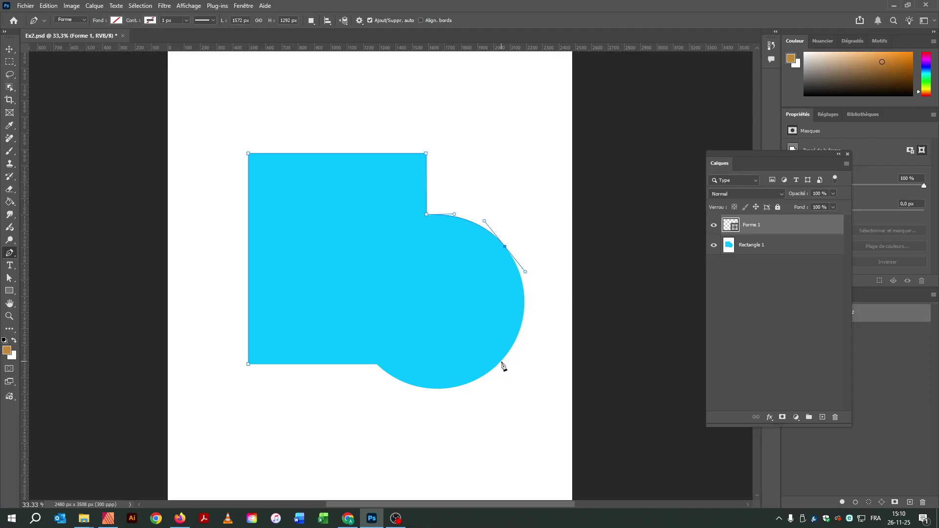
left_click_drag(501, 361, 404, 392)
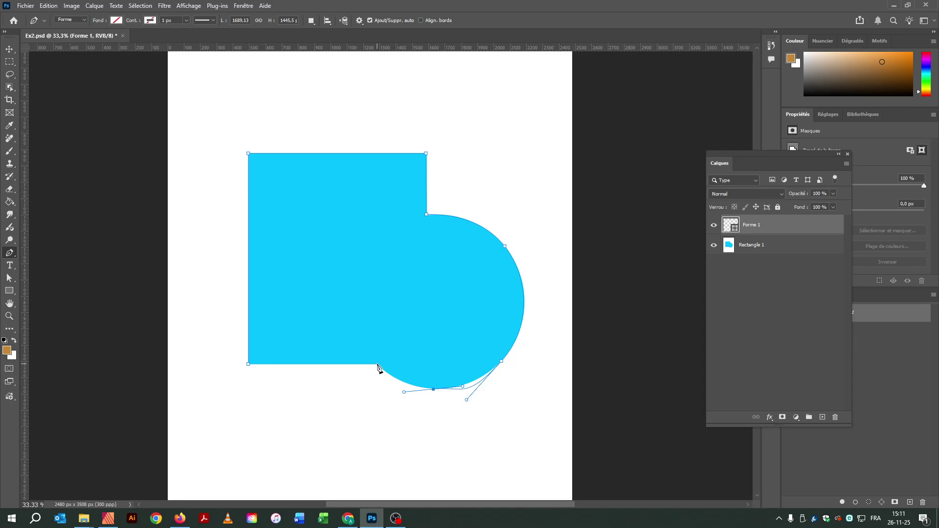
Continue the outline through the lower junction and along the rectangle's bottom edge, closing it at the lower-left corner
left_click(377, 364)
left_click_drag(377, 365, 354, 367)
left_click(249, 366)
left_click(248, 240)
left_click(248, 241)
key("ctrl+z")
Delete the anchor point at the very bottom of the circle with the Delete Anchor Point tool
right_click(10, 255)
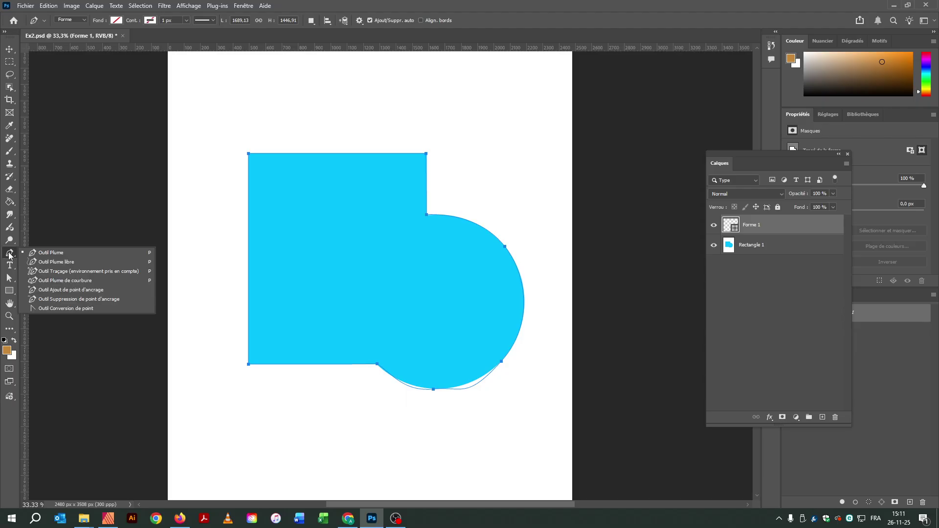
left_click(94, 302)
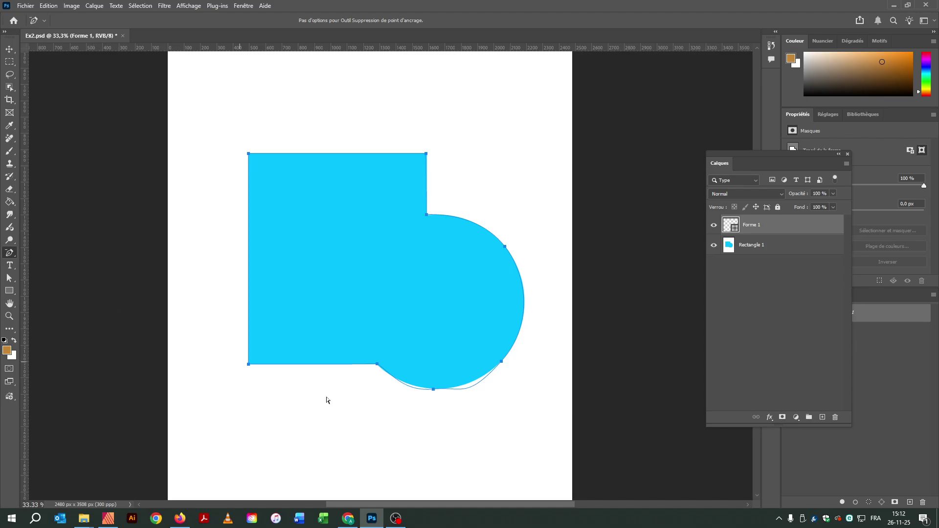
left_click(433, 390)
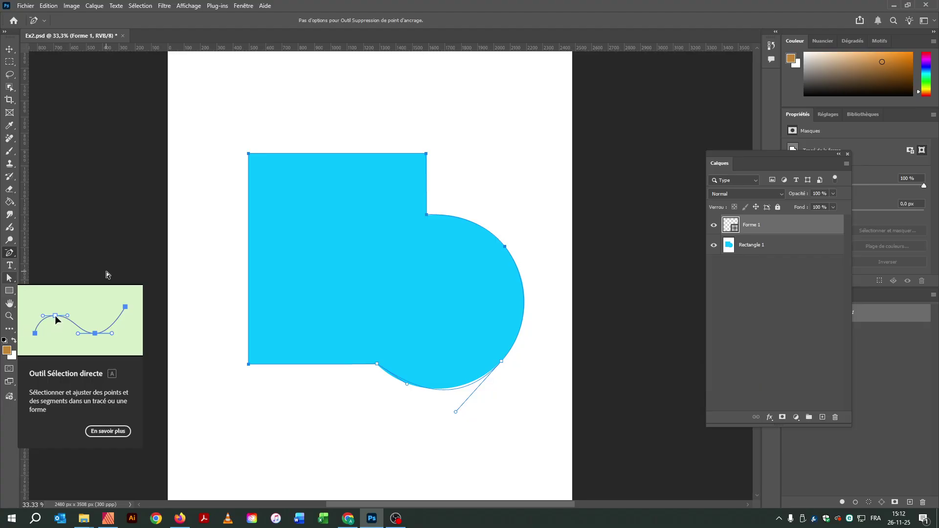
Move the anchor at the upper rectangle-circle junction exactly onto the blue shape's inner corner with the Direct Selection tool
left_click(8, 281)
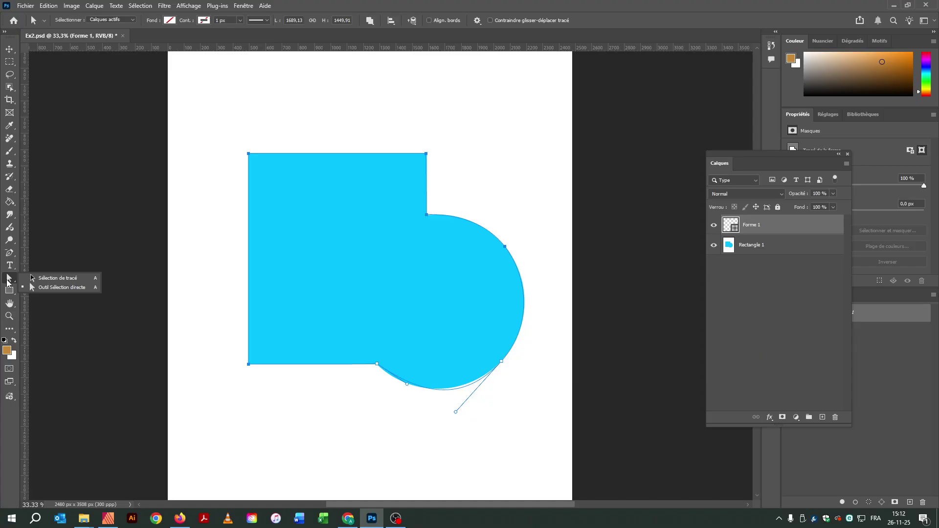
left_click(42, 290)
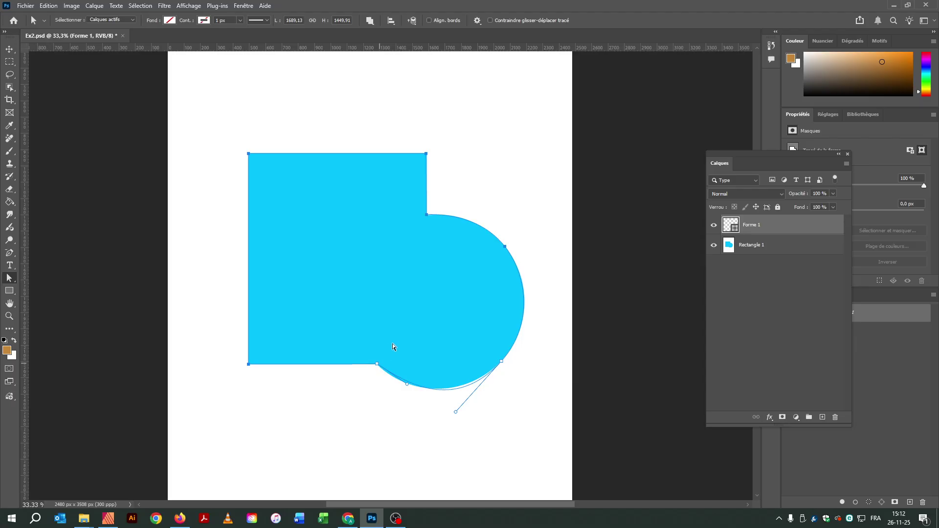
left_click(427, 216)
left_click_drag(426, 215, 427, 215)
left_click_drag(427, 217, 427, 219)
key("z")
left_click(449, 220)
left_click(450, 220)
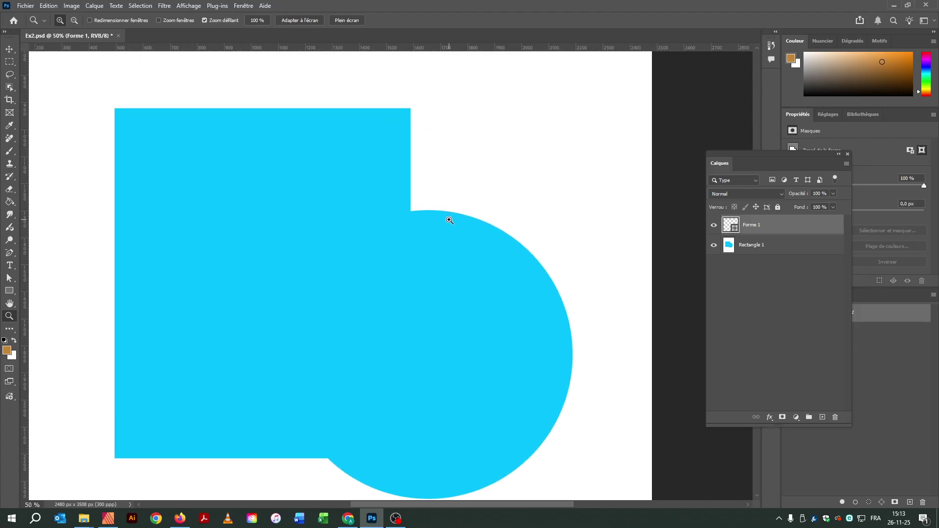
left_click(441, 218)
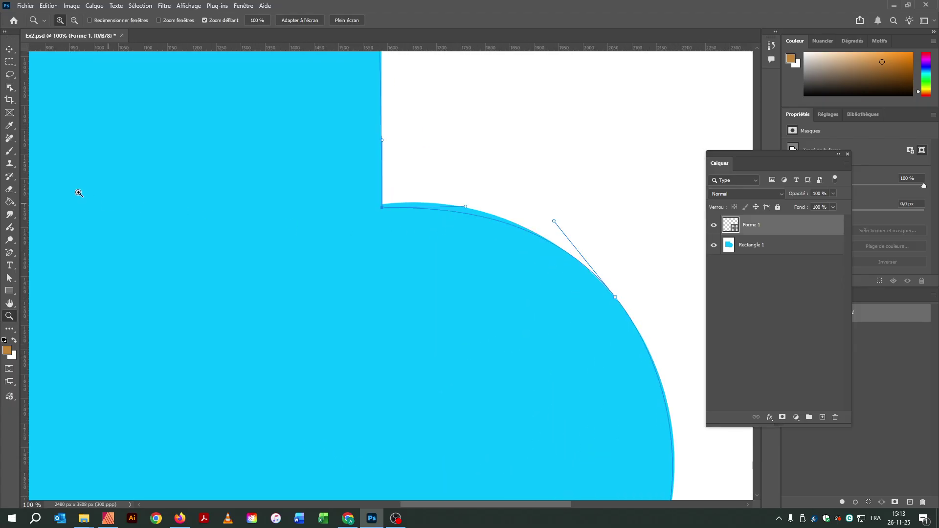
left_click(9, 279)
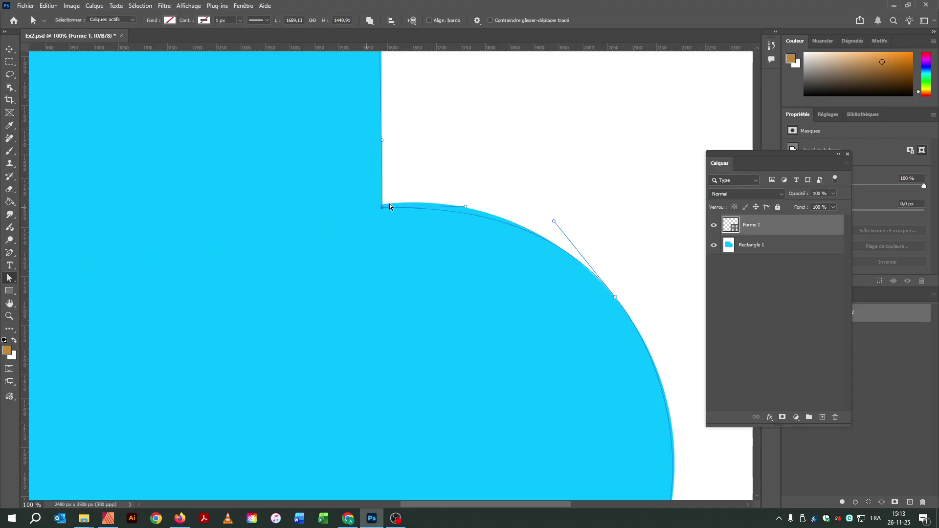
left_click_drag(382, 210, 381, 205)
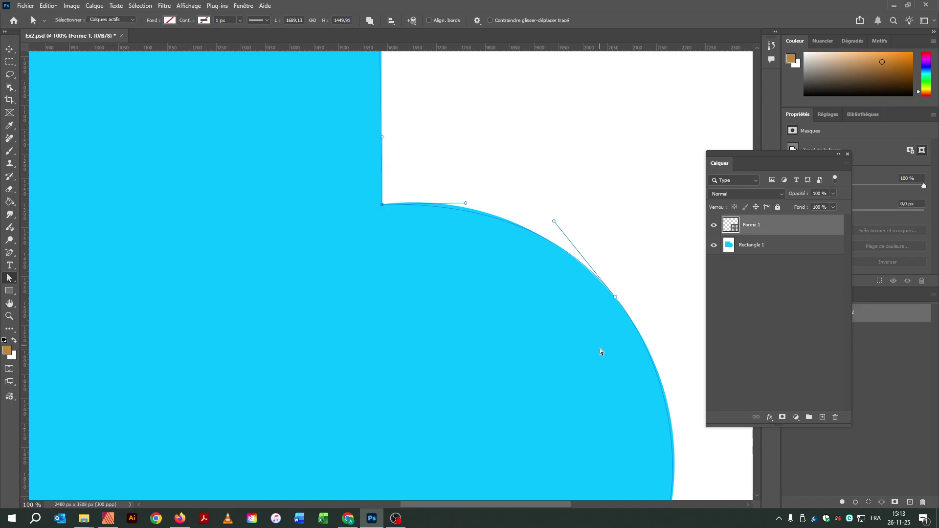
Reposition the circle's lower-right anchor and the lower rectangle-circle junction anchor onto the blue shape's edge
scroll(607, 357, "down", 5)
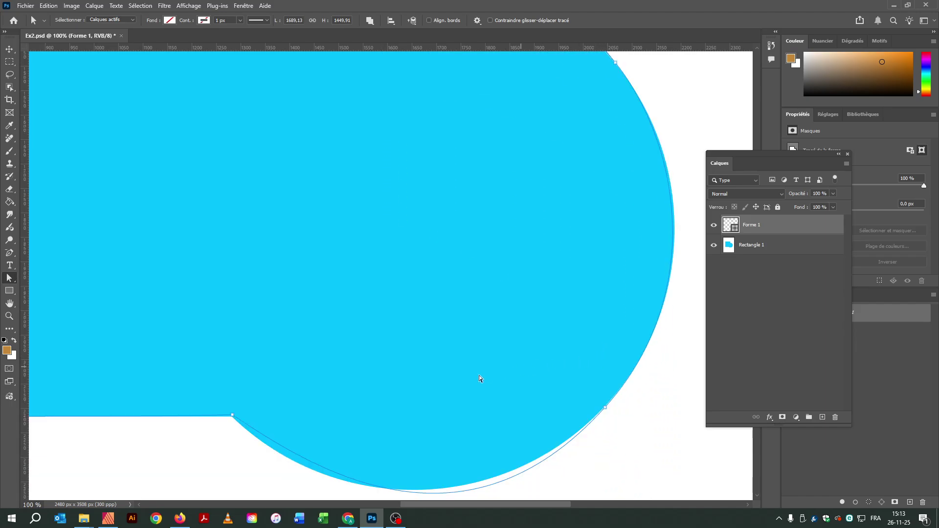
scroll(480, 379, "down", 1)
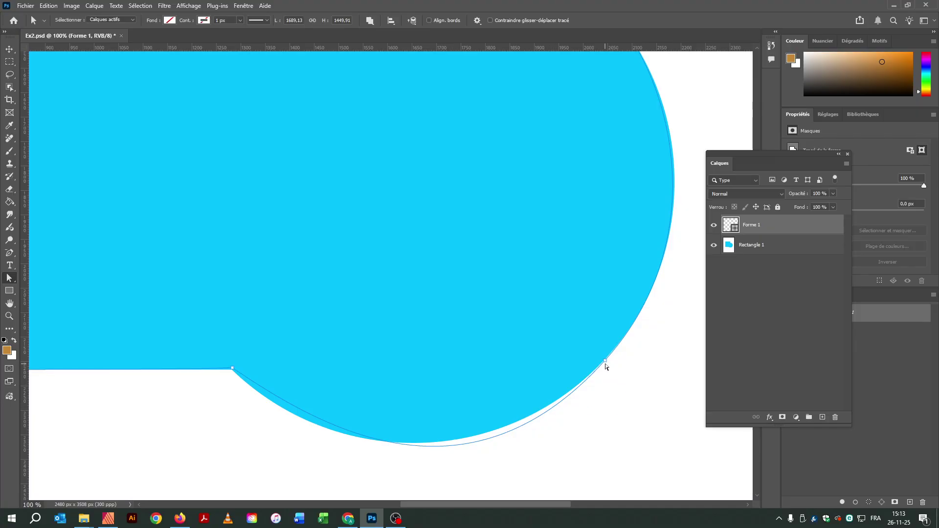
left_click(606, 361)
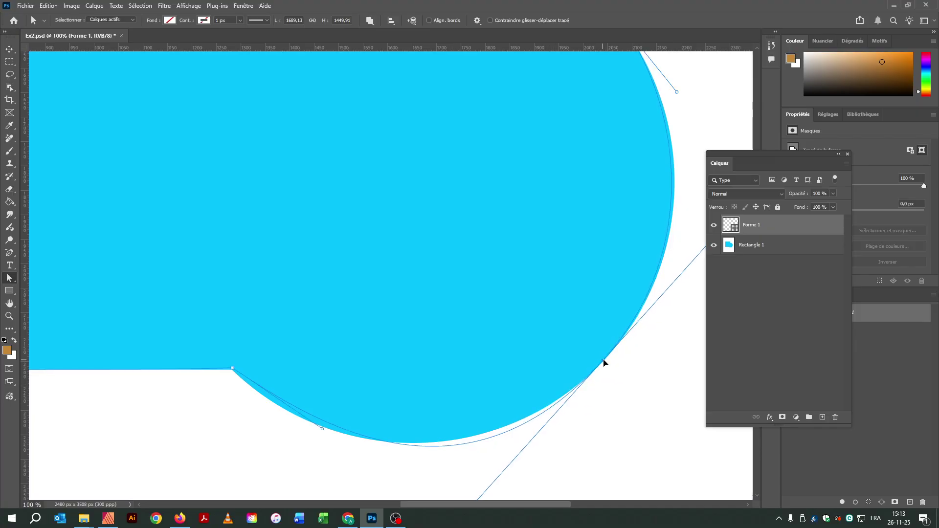
left_click_drag(604, 363, 604, 362)
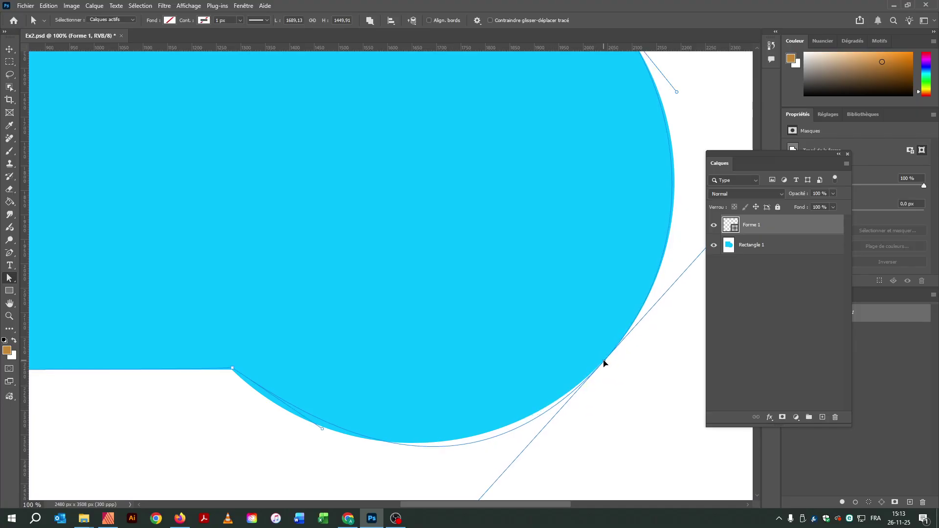
left_click(233, 368)
left_click_drag(233, 368, 233, 374)
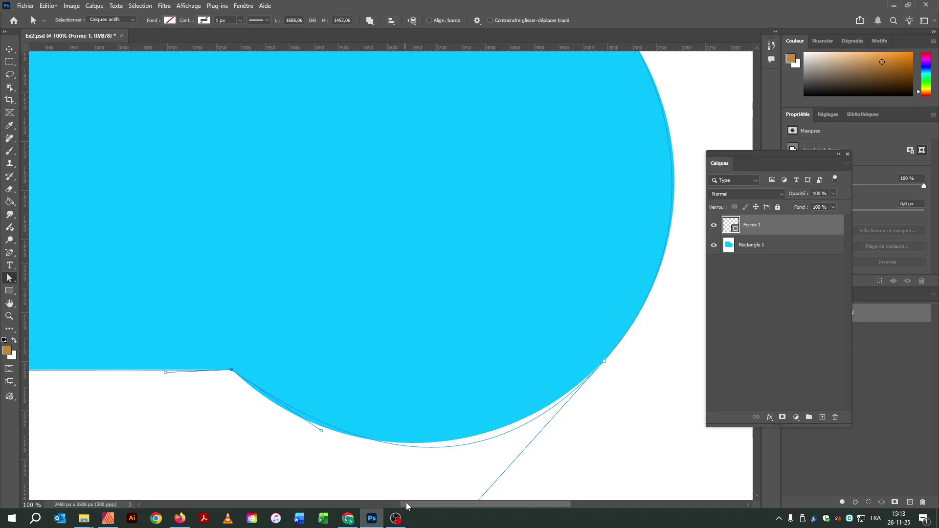
Adjust the direction handles at both ends of the bottom arc with the Convert Point tool so the curve follows the circle
left_click_drag(406, 503, 385, 495)
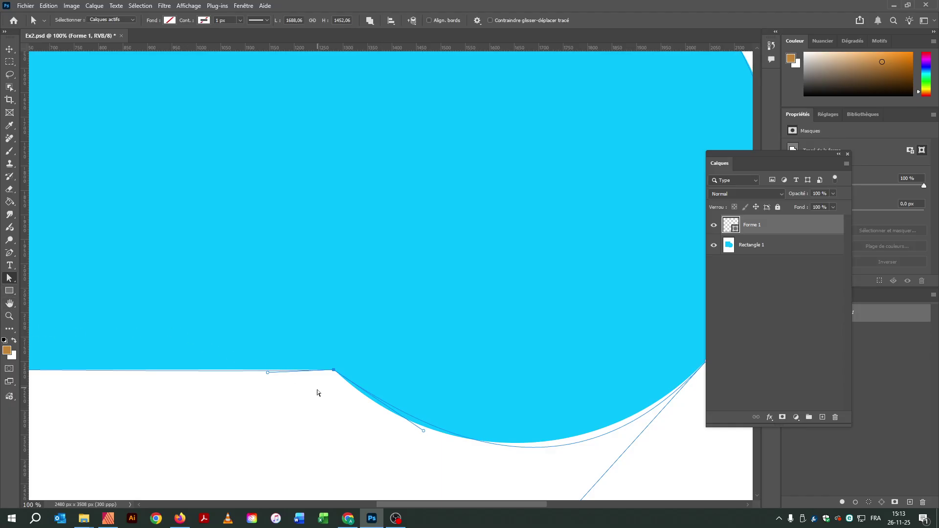
scroll(317, 393, "down", 1)
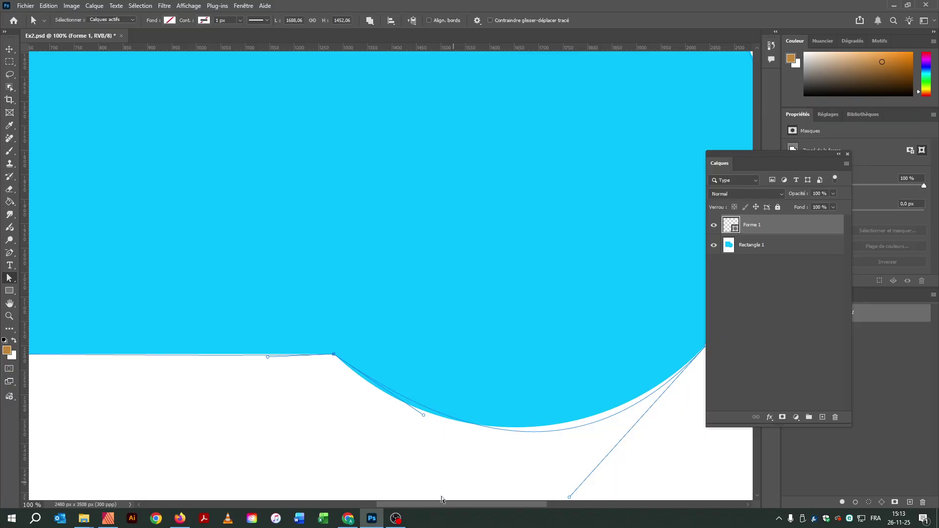
left_click_drag(439, 505, 465, 503)
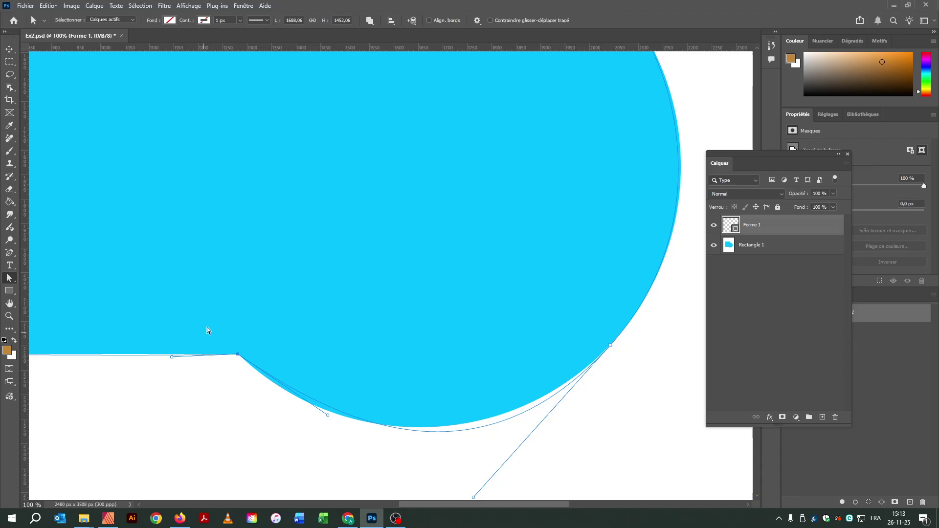
left_click(11, 254)
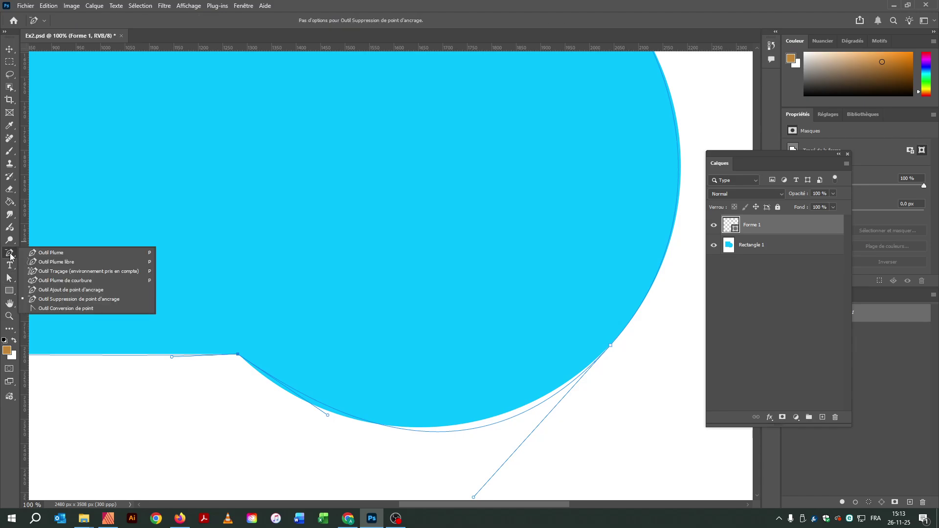
left_click(78, 307)
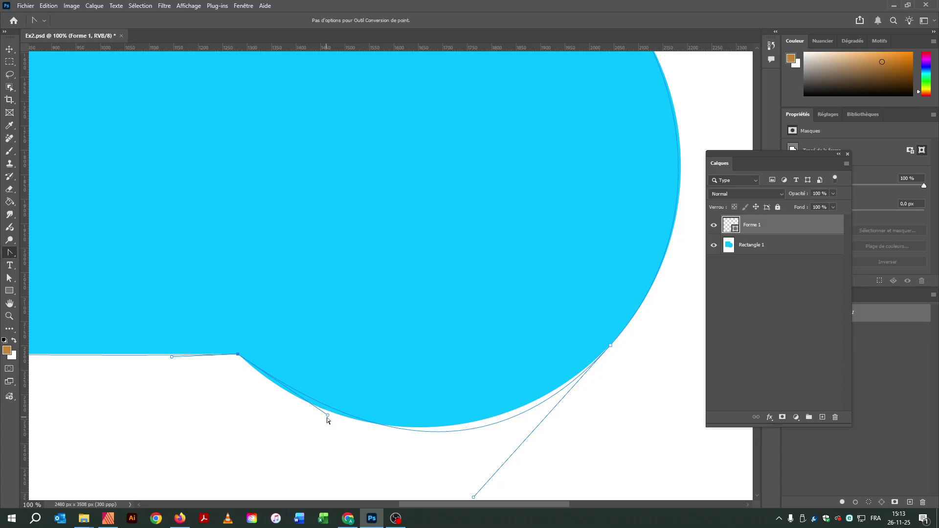
left_click_drag(328, 415, 318, 428)
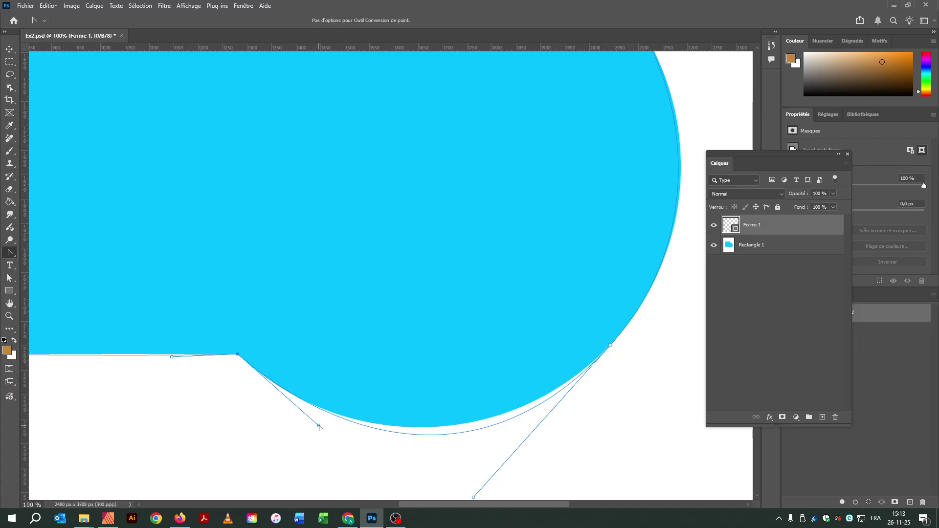
scroll(430, 430, "down", 2)
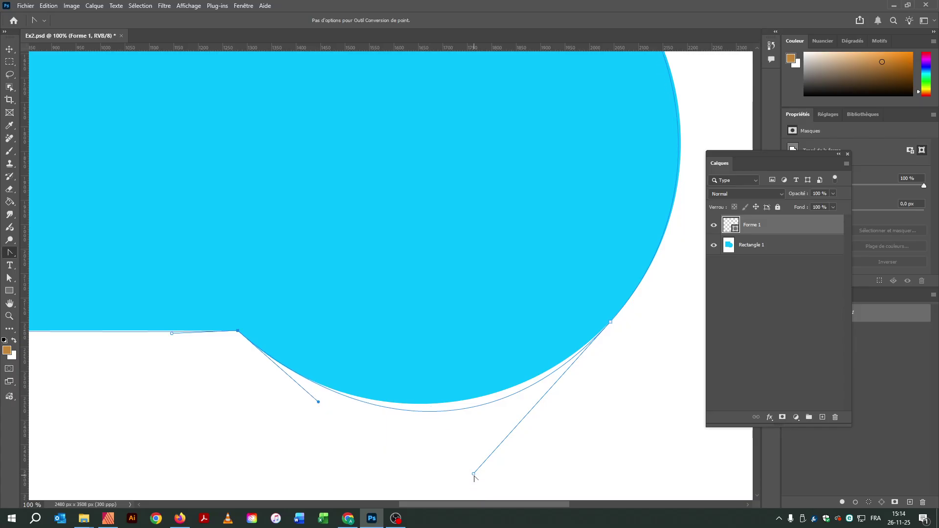
left_click_drag(474, 474, 469, 455)
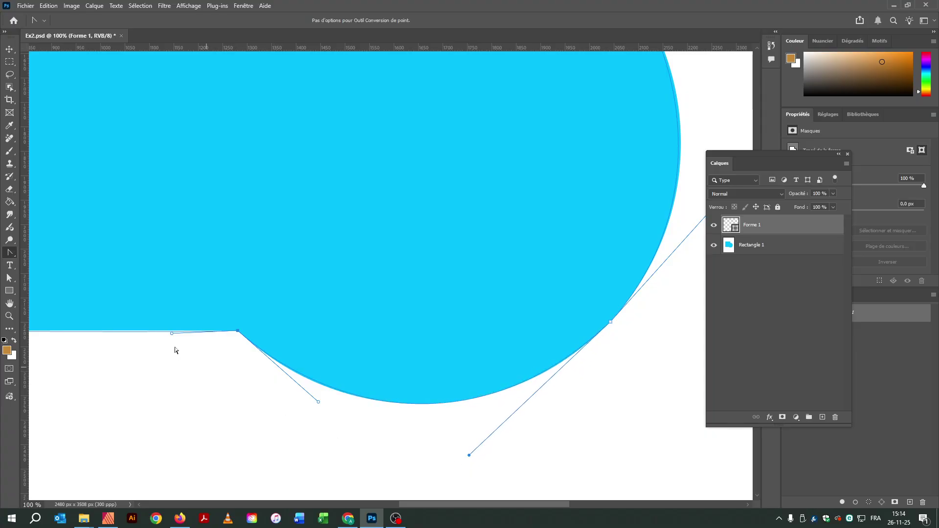
left_click(315, 404)
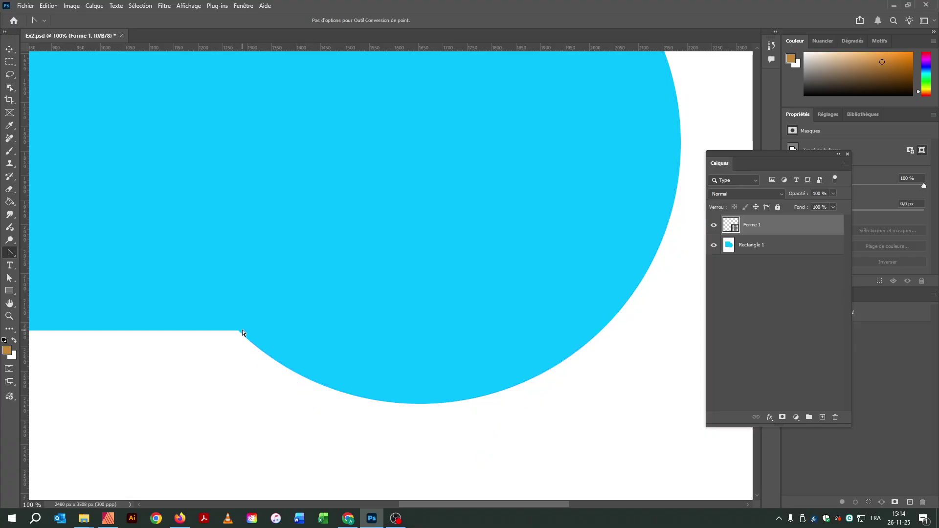
left_click_drag(244, 330, 312, 399)
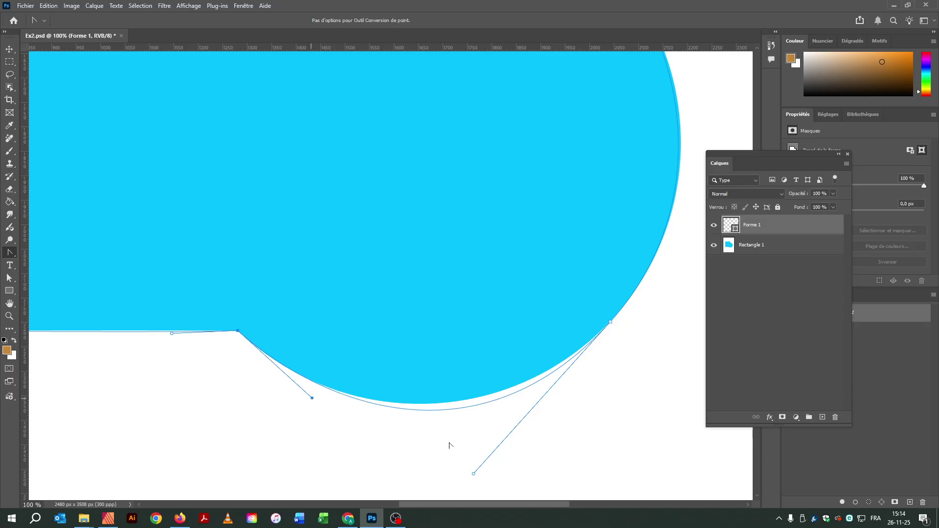
left_click_drag(471, 474, 468, 458)
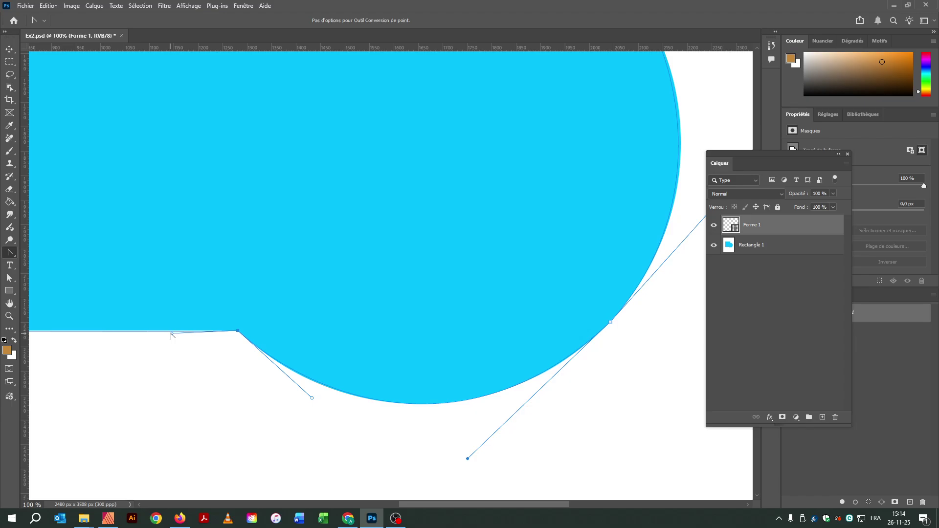
Align the lower junction's handle with the rectangle's bottom edge and adjust the lower-right anchor's upper handle to fit the circle's right arc
left_click_drag(170, 333, 169, 332)
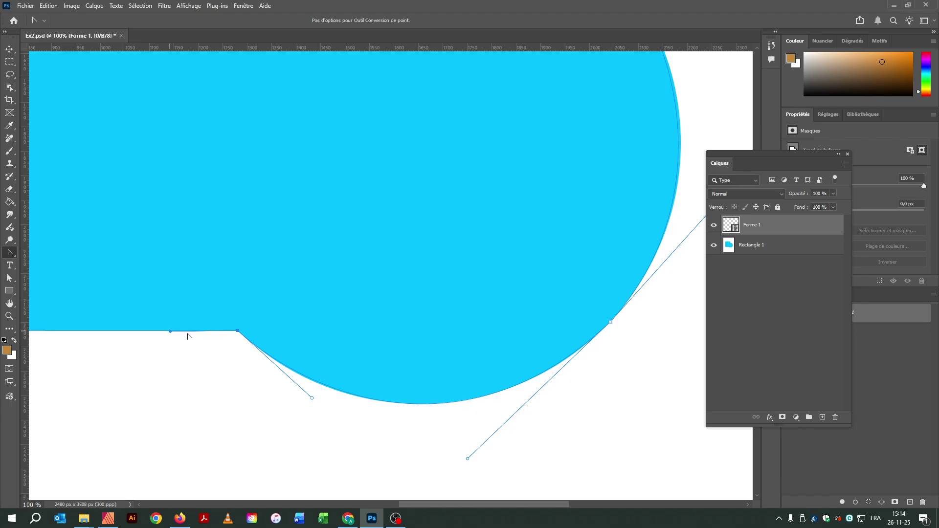
left_click_drag(562, 503, 605, 503)
scroll(602, 336, "up", 4)
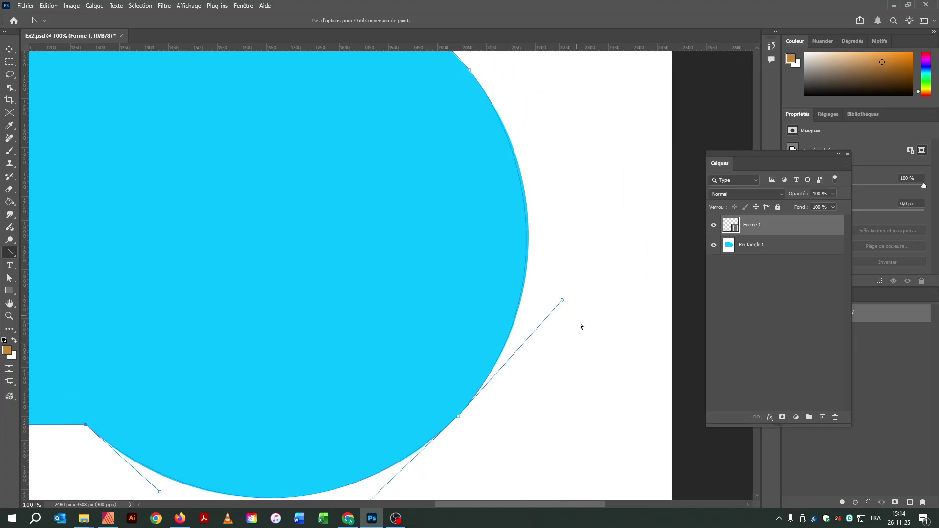
scroll(581, 325, "up", 1)
left_click_drag(563, 331, 567, 323)
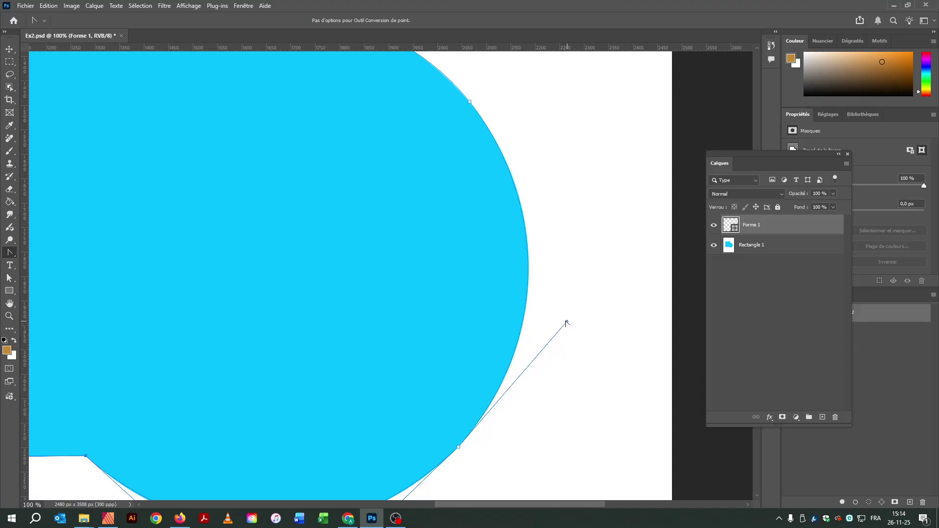
Adjust the direction handles at both ends of the circle's upper arc with the Convert Point tool so the curve follows the blue edge
scroll(536, 305, "up", 1)
scroll(536, 305, "up", 6)
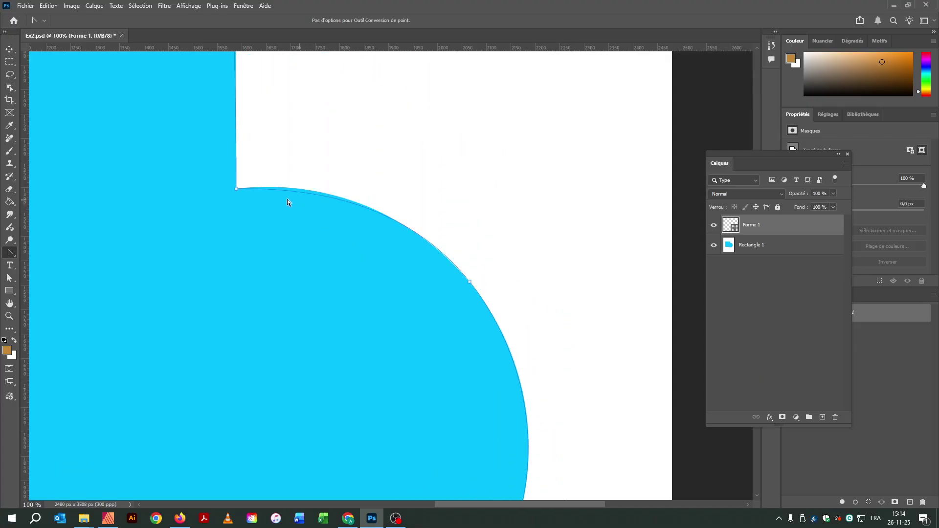
left_click(236, 213)
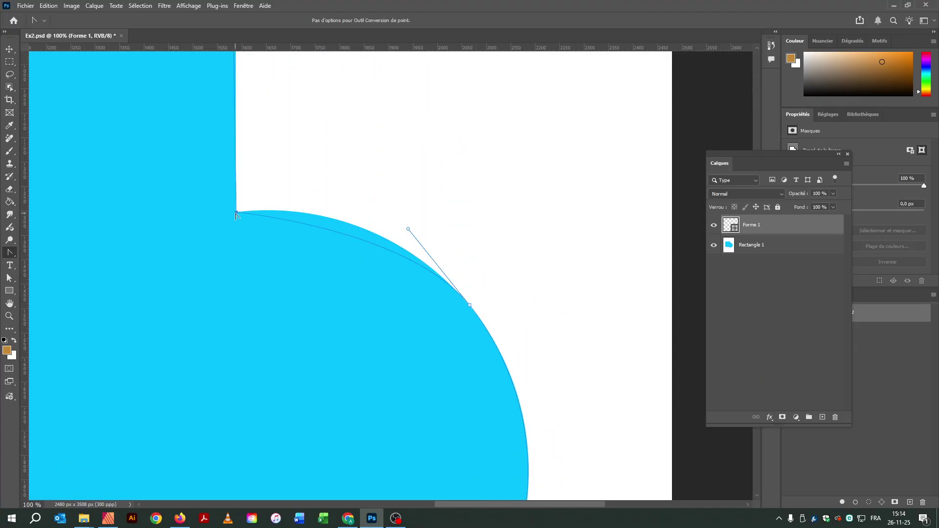
left_click_drag(238, 213, 312, 206)
left_click(408, 229)
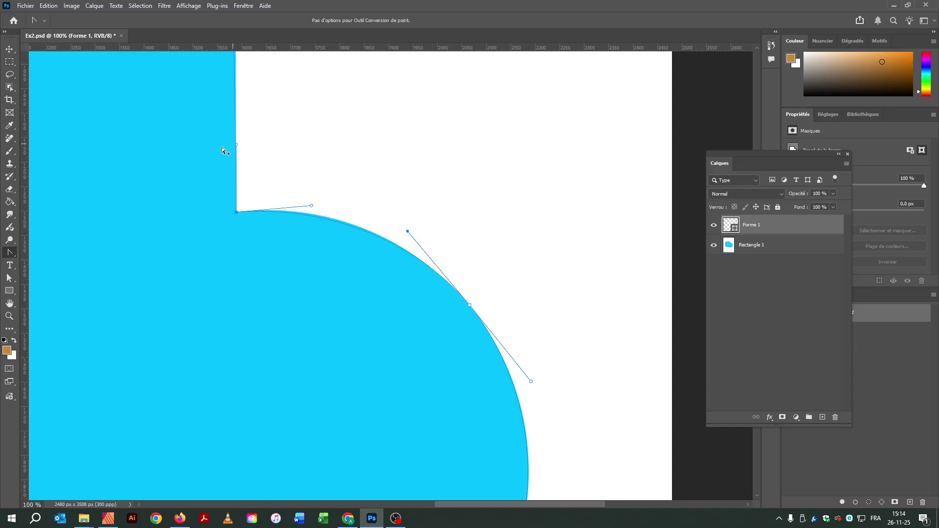
Move the rectangle's upper-right anchor exactly onto the blue shape's corner with the Direct Selection tool
scroll(223, 147, "up", 5)
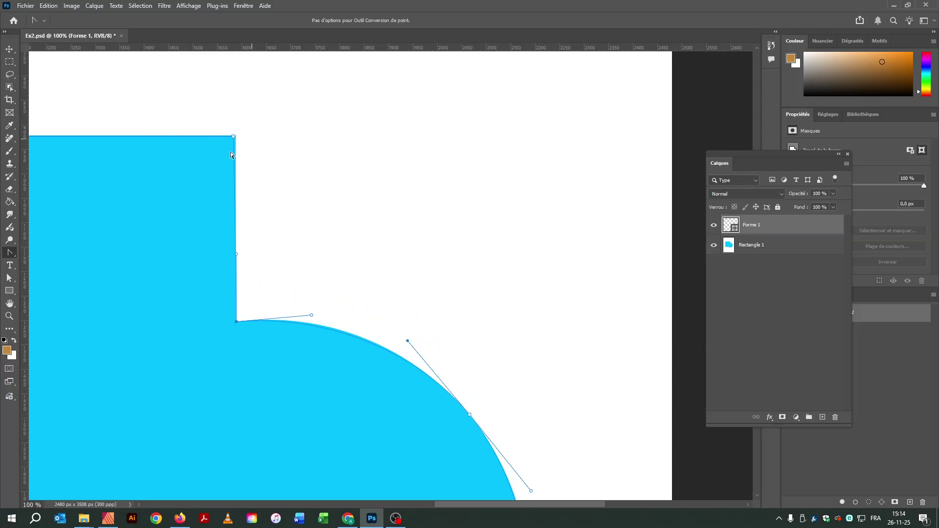
left_click(10, 278)
left_click(235, 137)
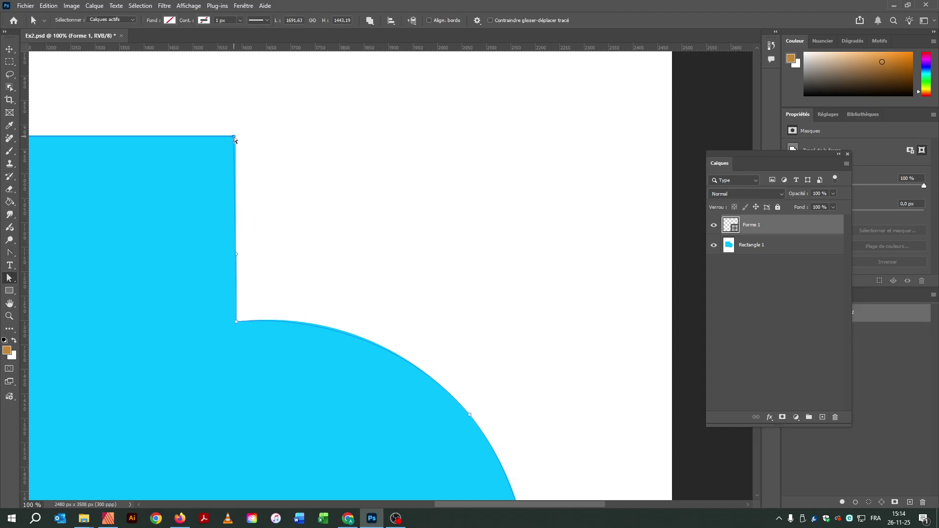
left_click_drag(235, 139, 237, 140)
Fill the traced Forme 1 shape with the bright green from the recently used colors, using the Pen tool's fill option
left_click(9, 315)
left_click(405, 335, "alt")
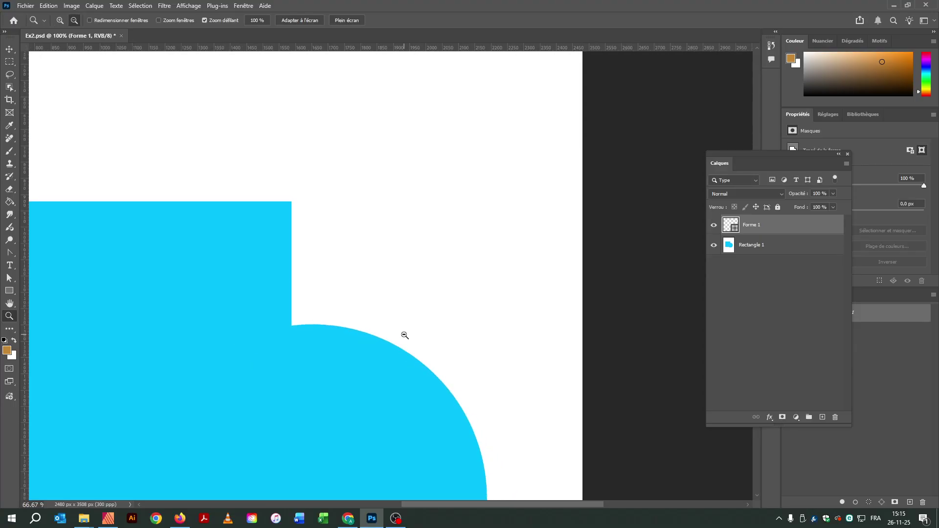
left_click(389, 326, "alt")
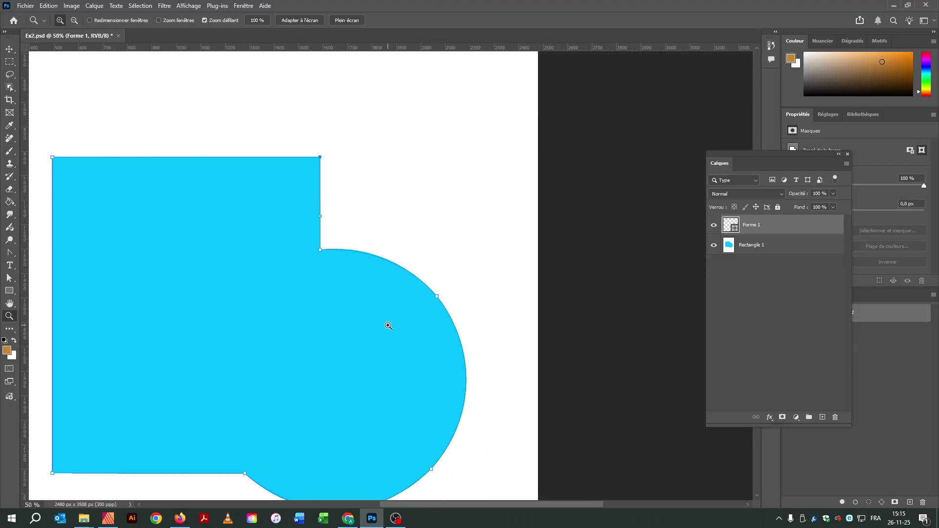
key("alt")
left_click(307, 327, "alt")
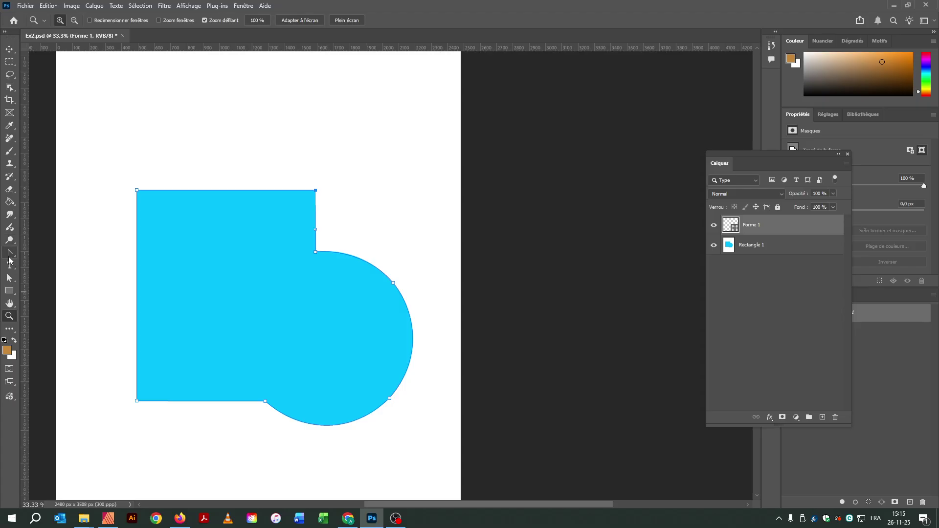
right_click(9, 253)
left_click(49, 250)
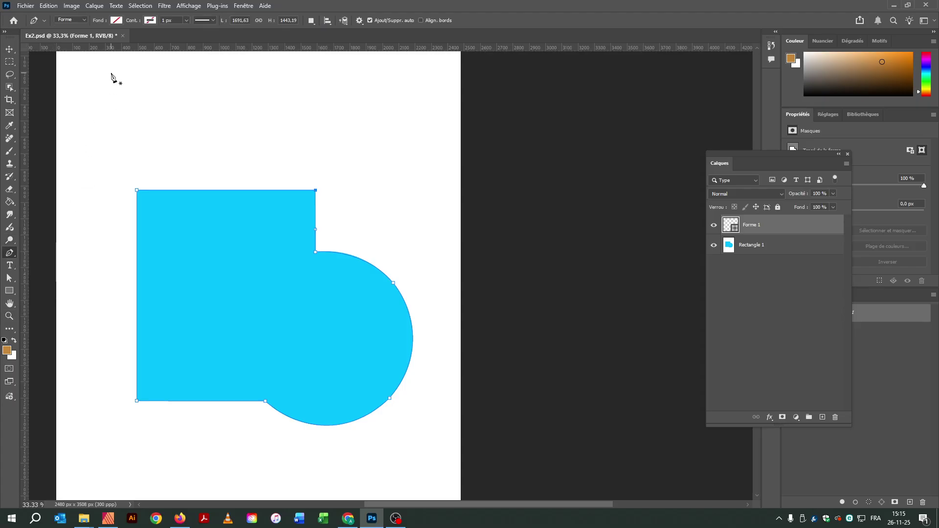
left_click(116, 21)
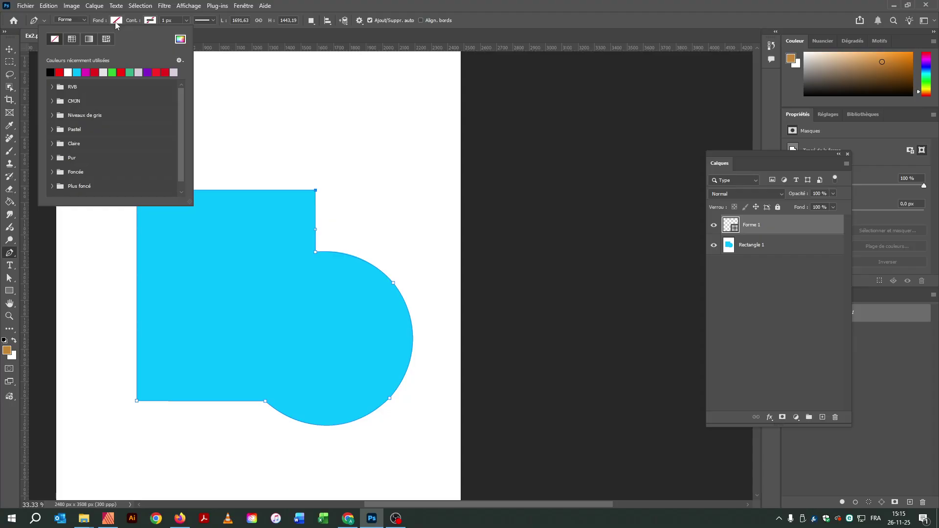
left_click(113, 72)
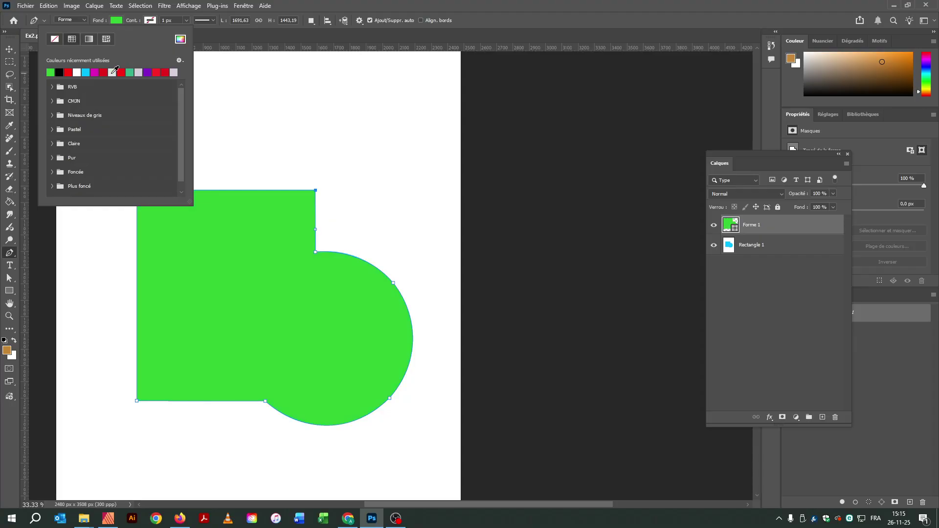
Toggle the Rectangle 1 layer's visibility to compare it with the green tracing, leaving Rectangle 1 hidden
left_click(8, 50)
left_click(716, 247)
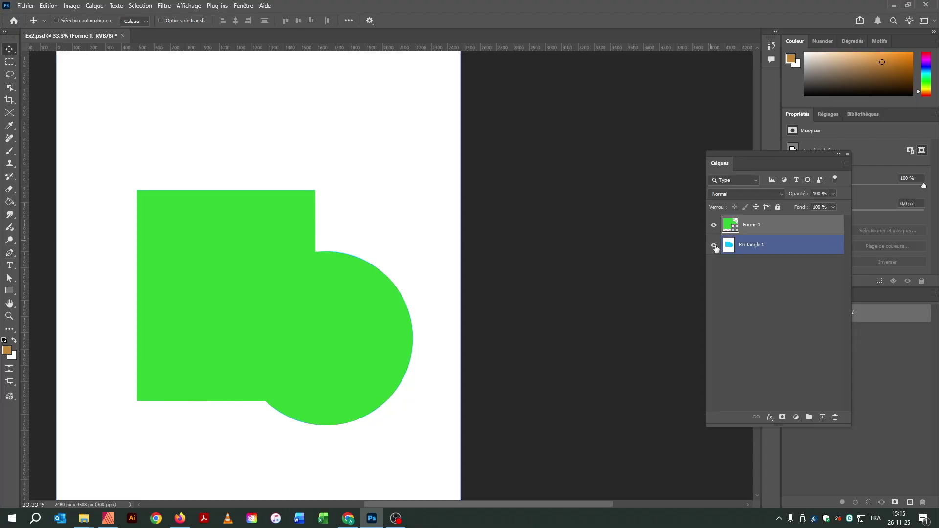
left_click(714, 246)
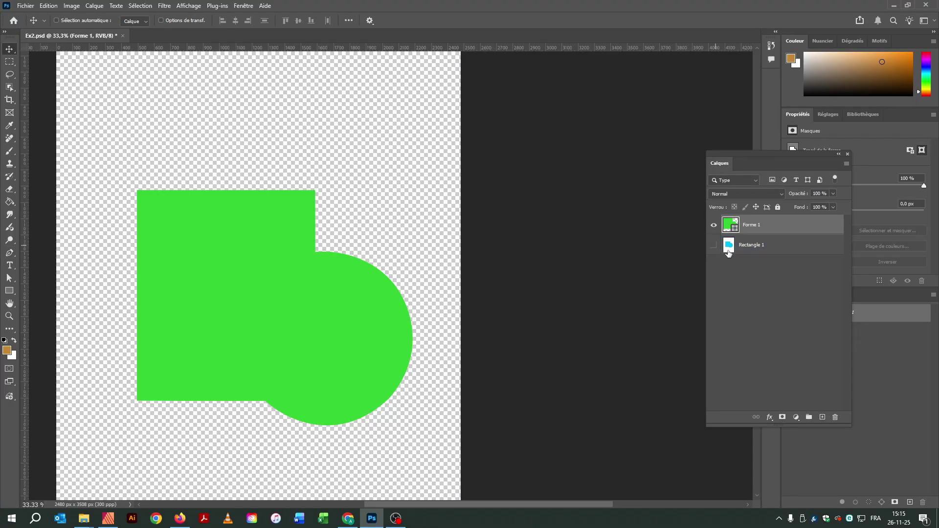
left_click(715, 244)
left_click(719, 243)
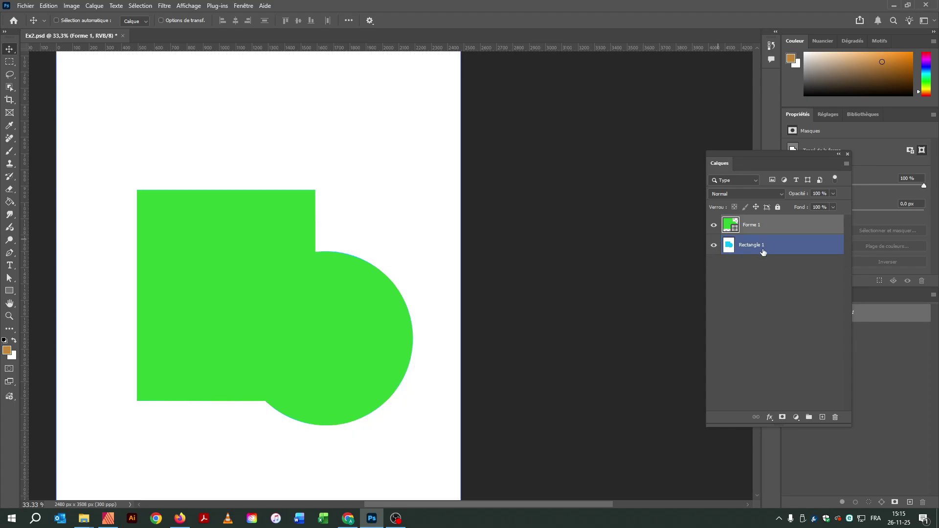
left_click(713, 247)
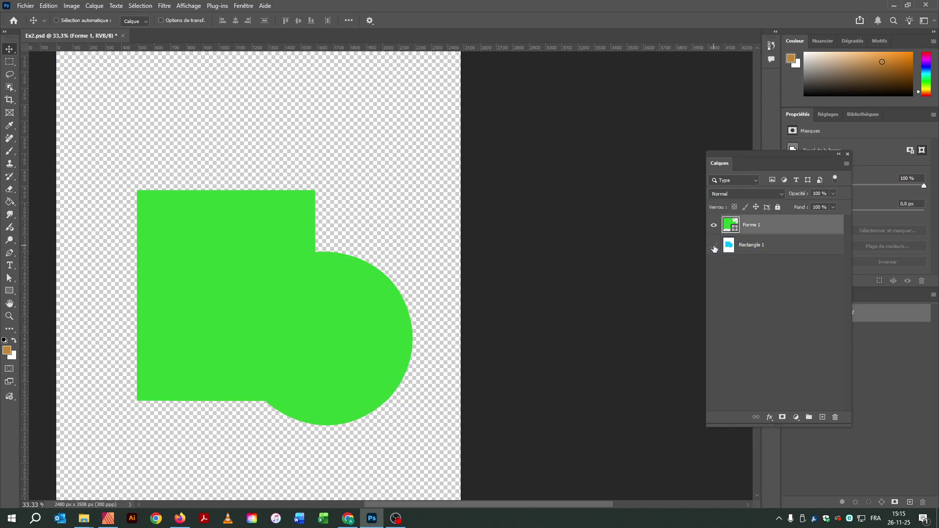